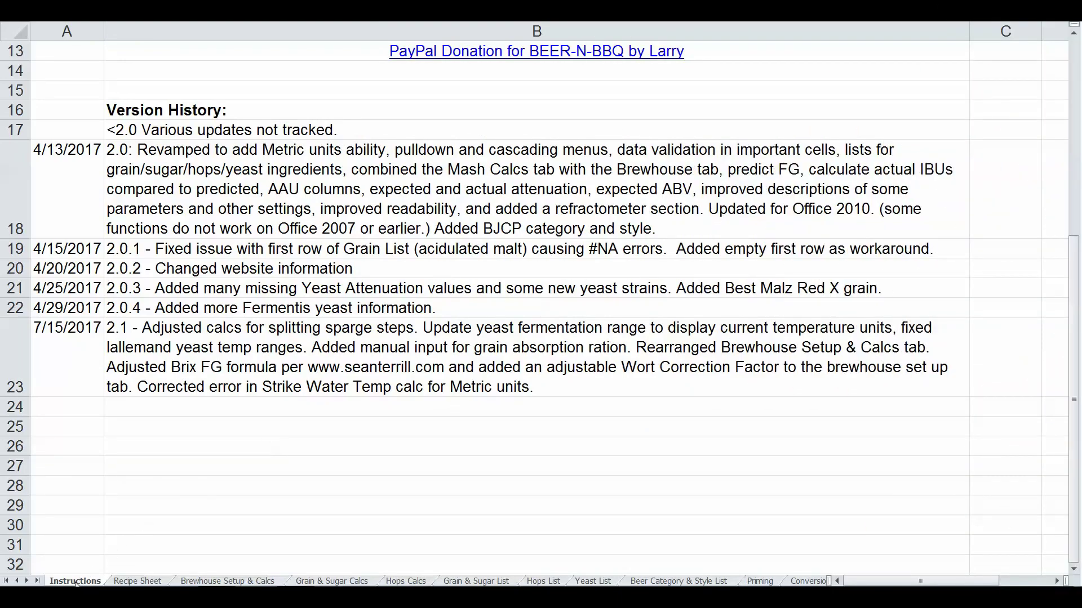
Review the version history entries 2.0, 2.0.1–2.0.4 and 2.1
click(262, 338)
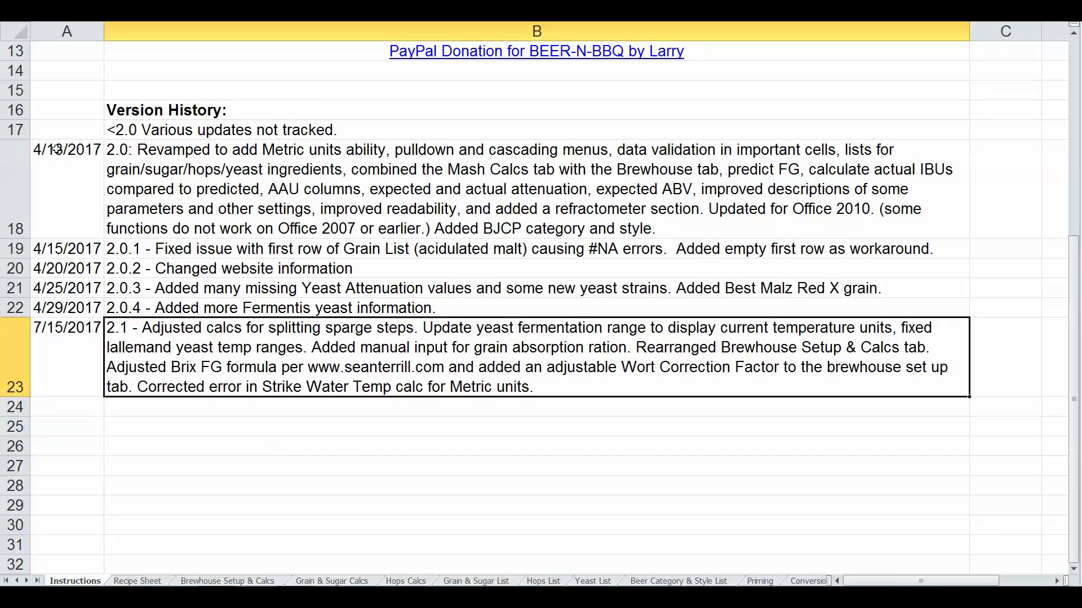
drag(56, 149, 454, 345)
click(209, 208)
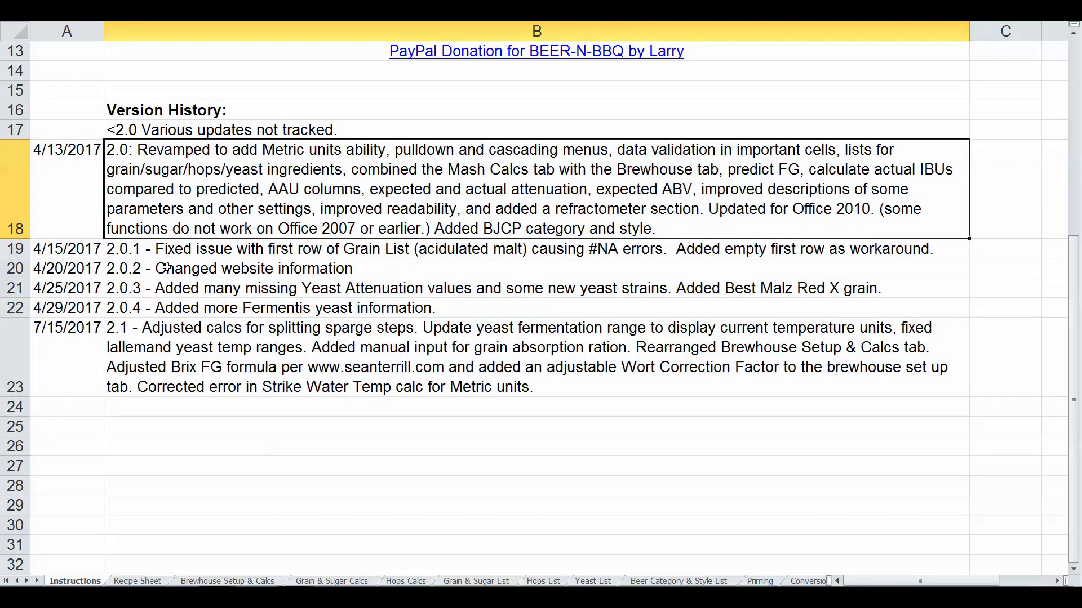
drag(177, 252, 207, 309)
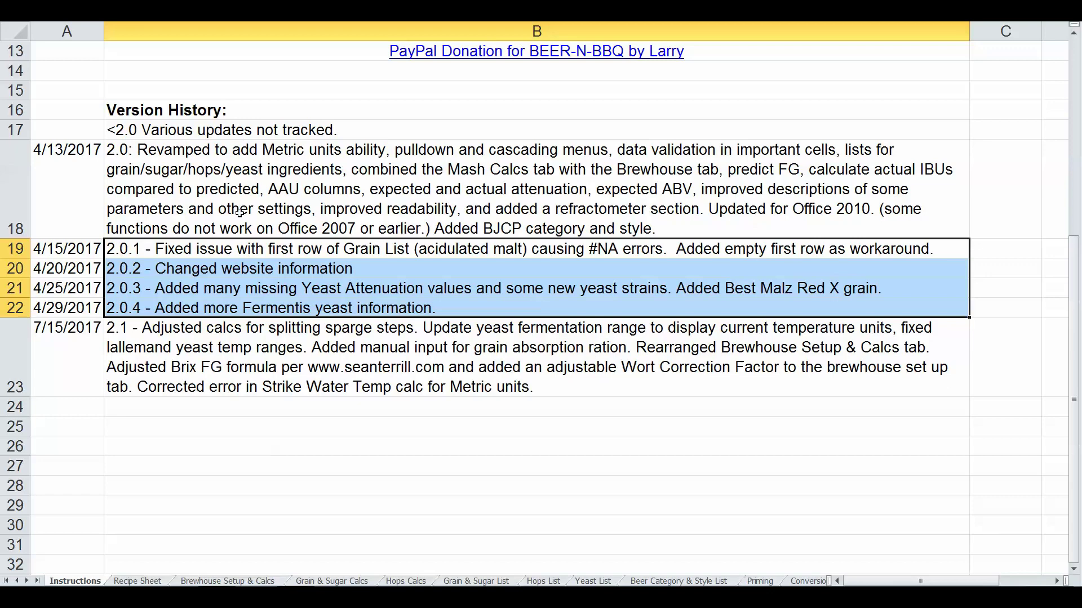
click(162, 270)
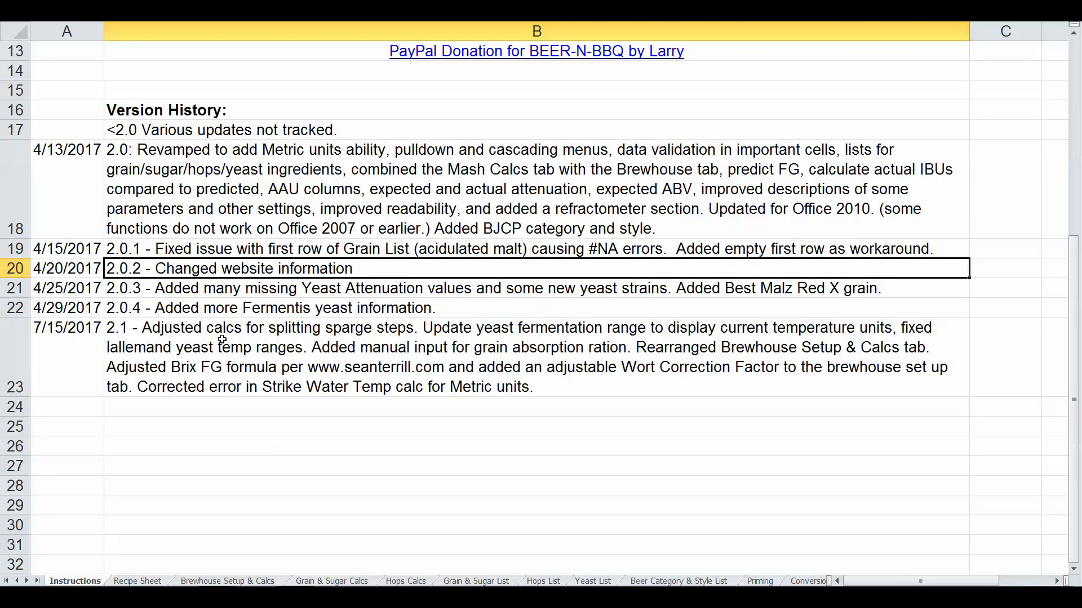
click(252, 338)
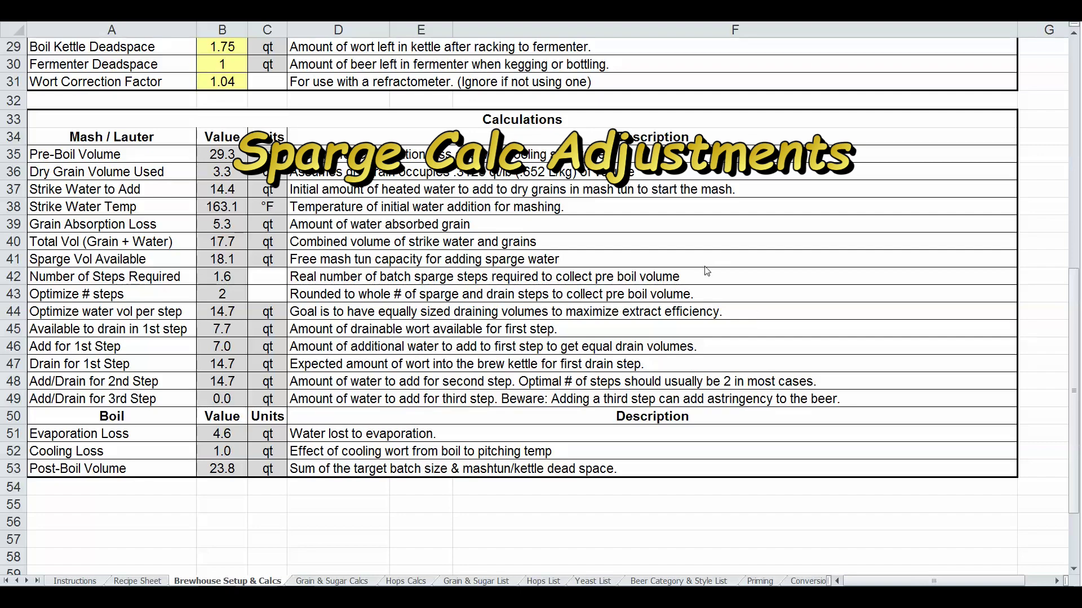
Highlight the Mash / Lauter rows from sparge volume through water per step
key(alt+Tab)
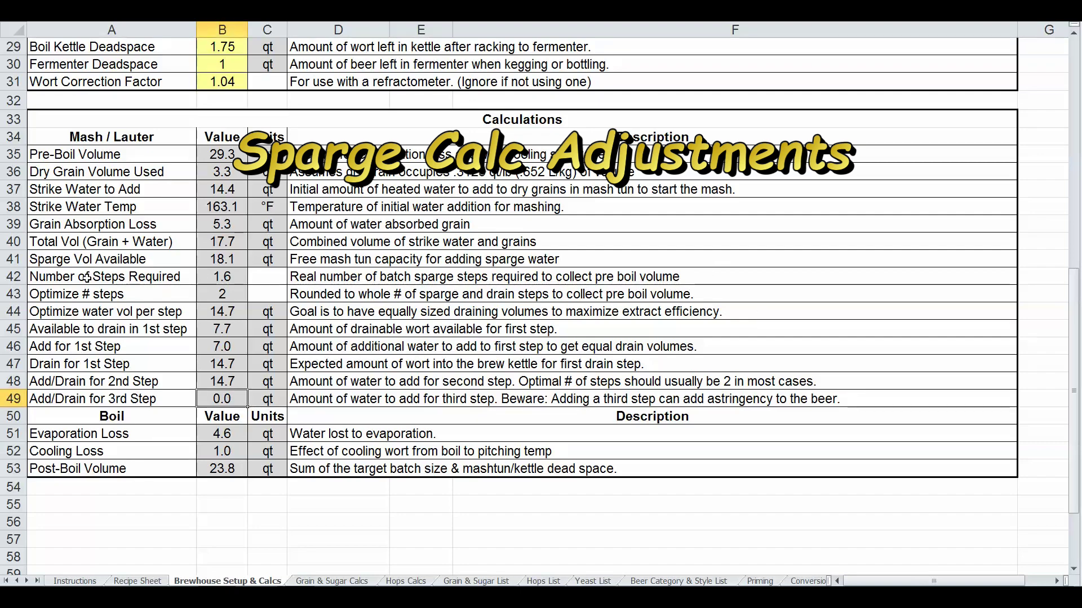
mouse_move(90, 261)
mouse_down()
mouse_move(189, 330)
mouse_move(557, 380)
mouse_move(561, 394)
mouse_up()
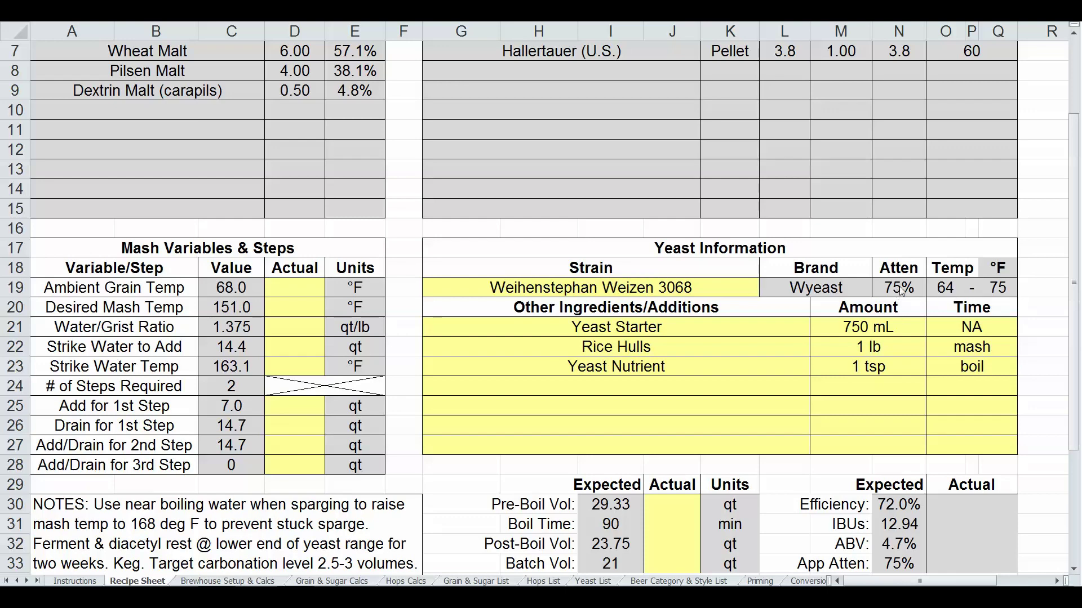
Select the yeast strain's 64 °F low temperature and compare it with the Yeast List
click(959, 289)
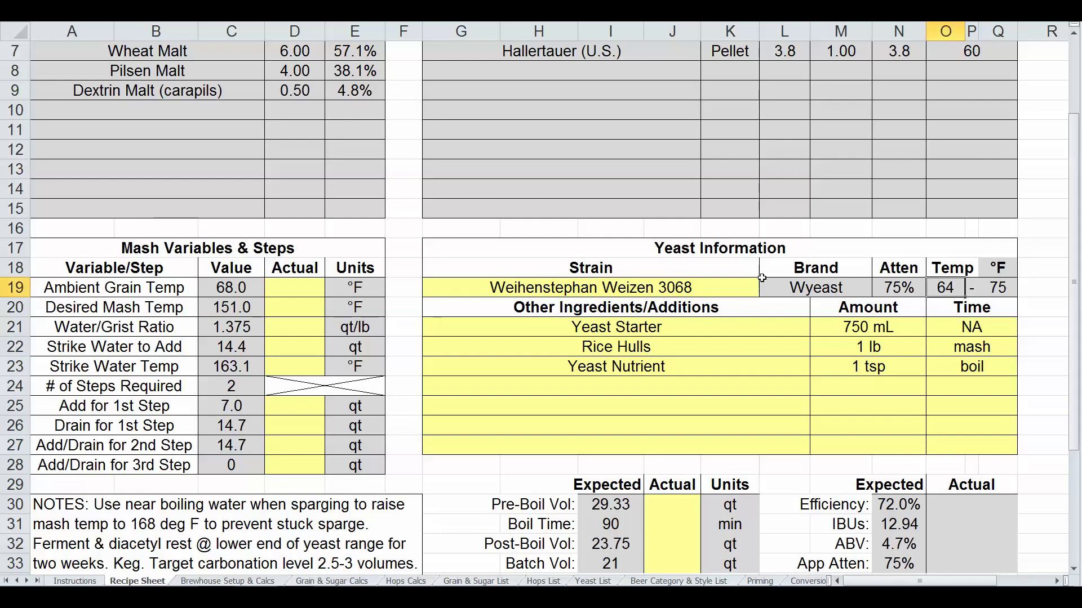
drag(641, 250, 969, 275)
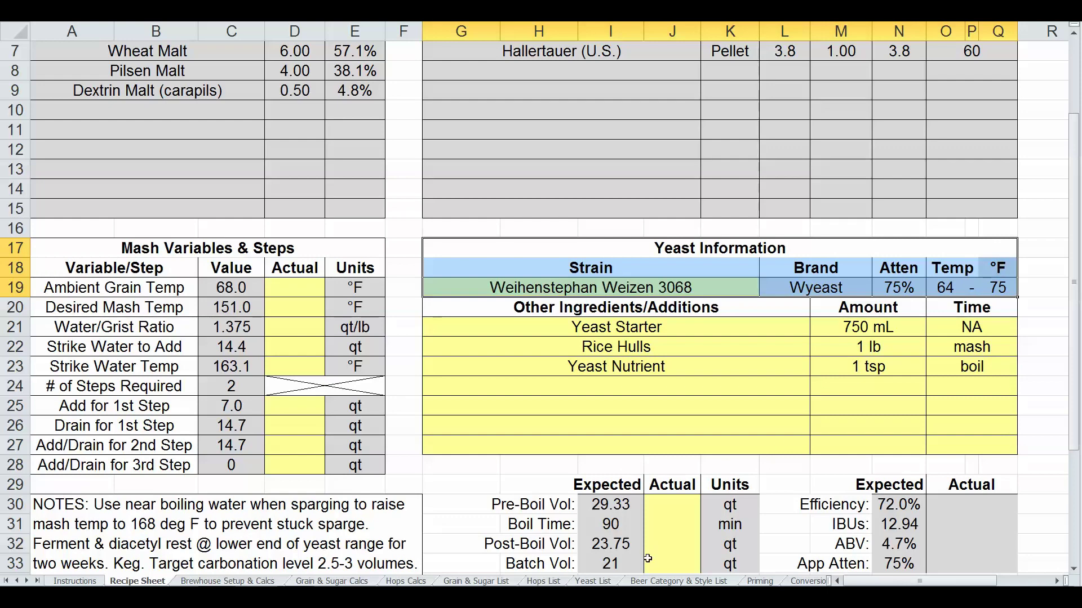
click(593, 581)
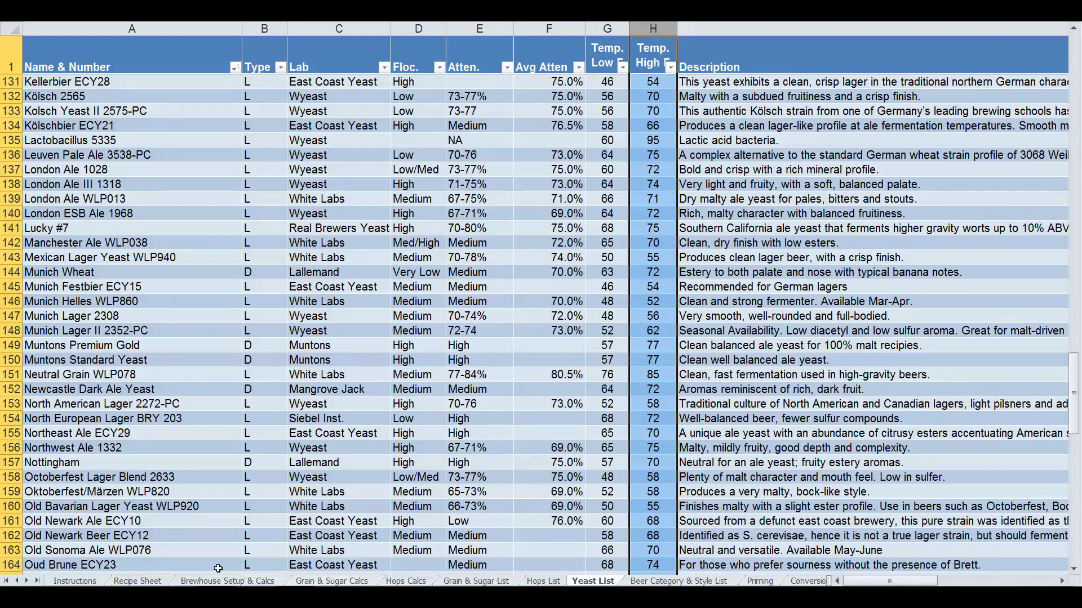
On the Recipe Sheet, inspect the yeast's °F unit and its 64–75 range
click(142, 582)
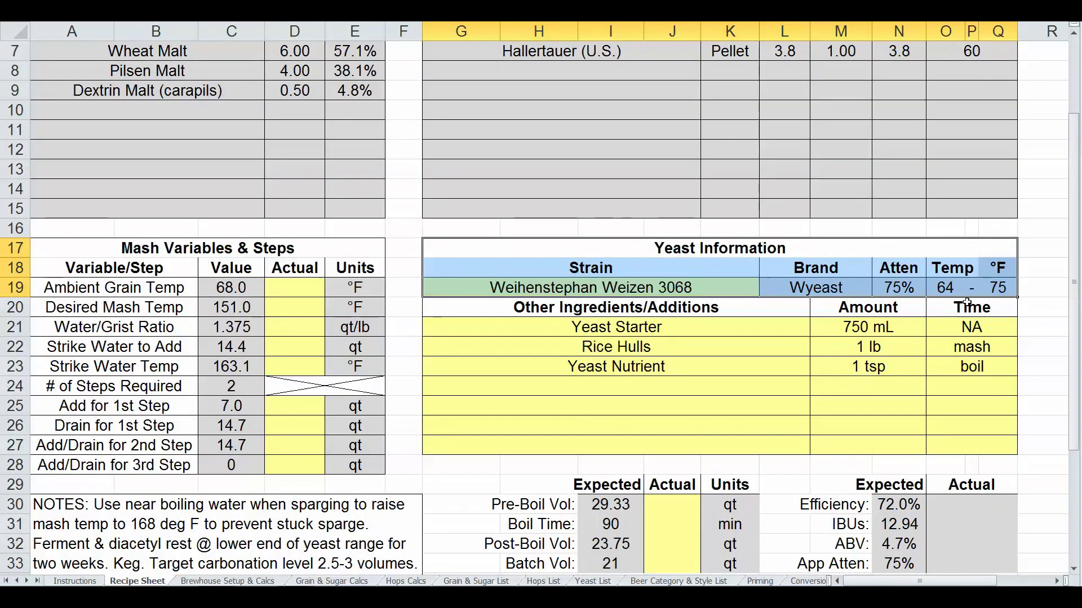
click(1007, 268)
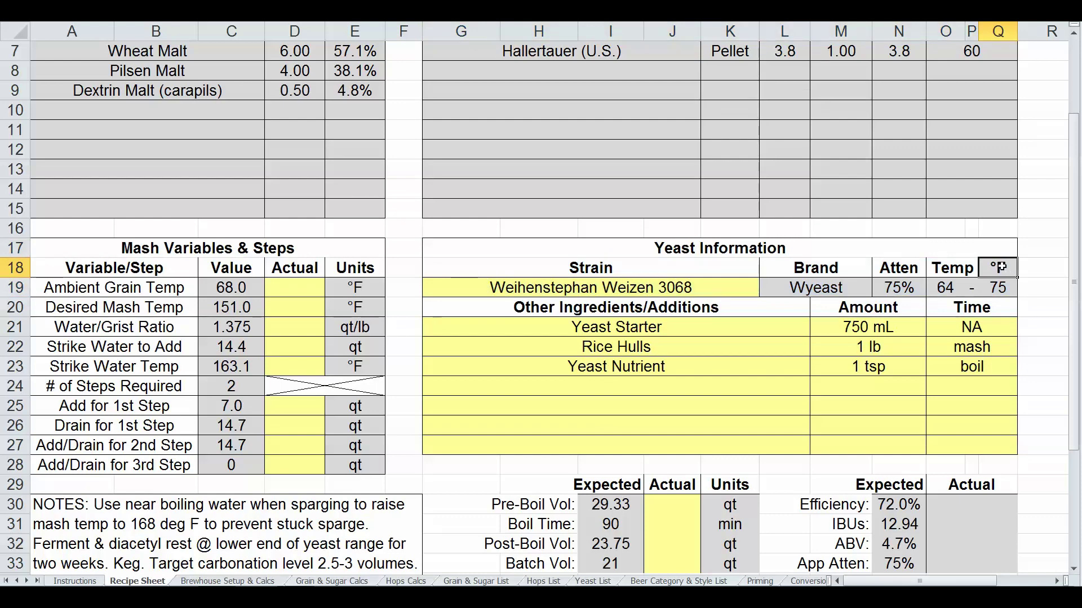
click(949, 290)
click(981, 290)
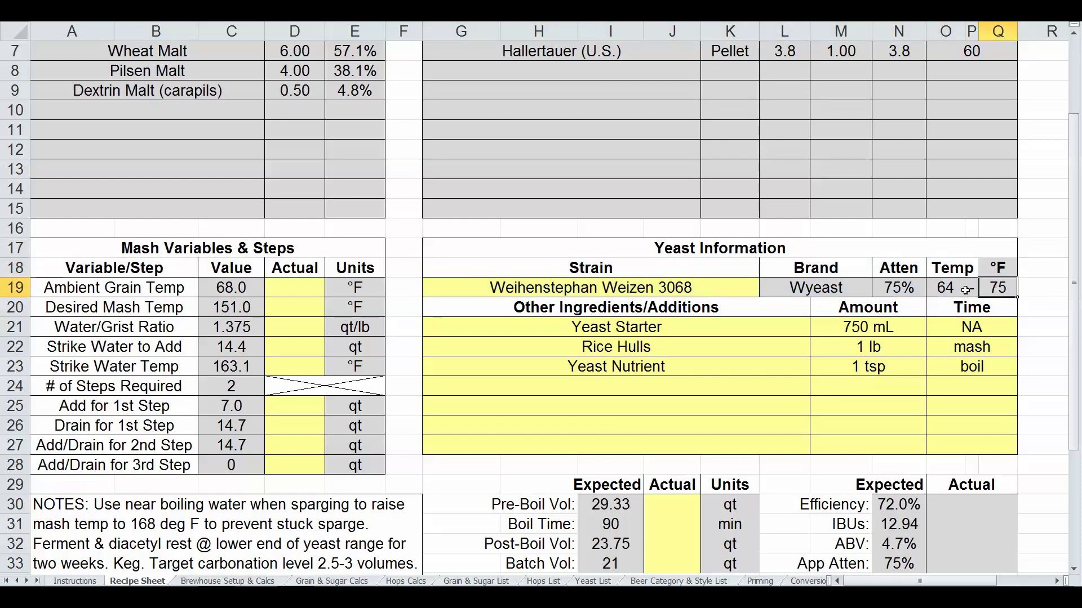
click(950, 289)
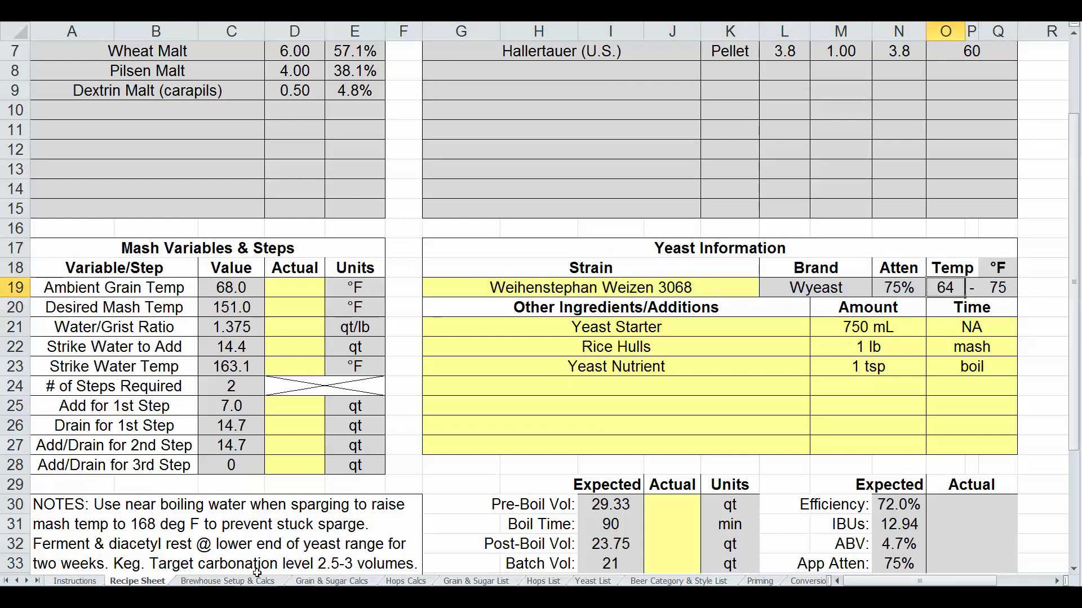
Show the top of Brewhouse Setup & Calcs with its units and capacity checks
click(227, 581)
scroll(324, 416, up, 2)
scroll(324, 417, up, 7)
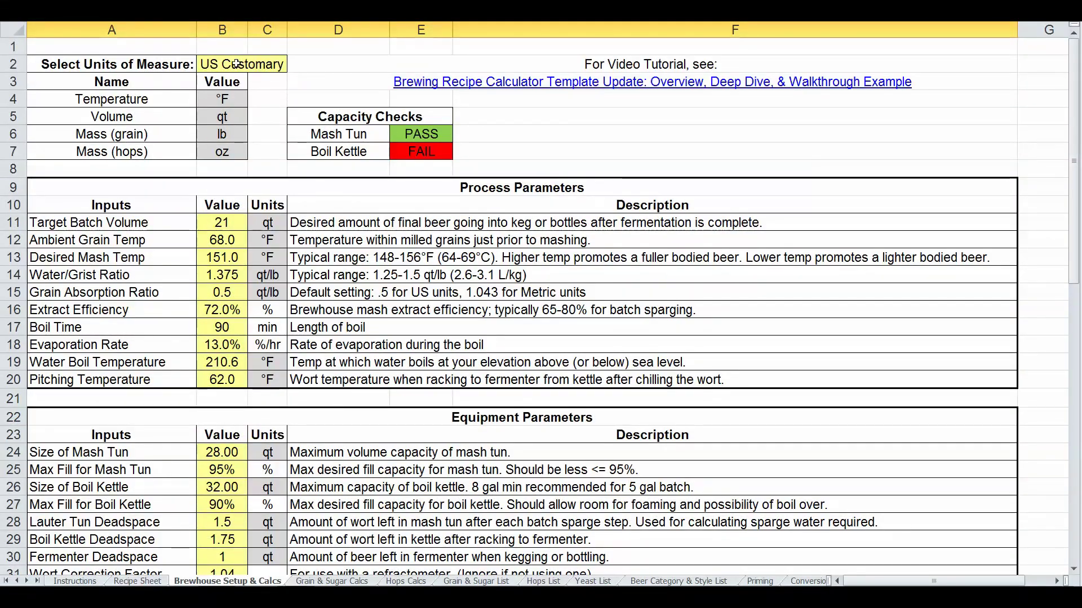
Set the units of measure in B2 to Metric so temperatures read °C
click(259, 65)
click(291, 67)
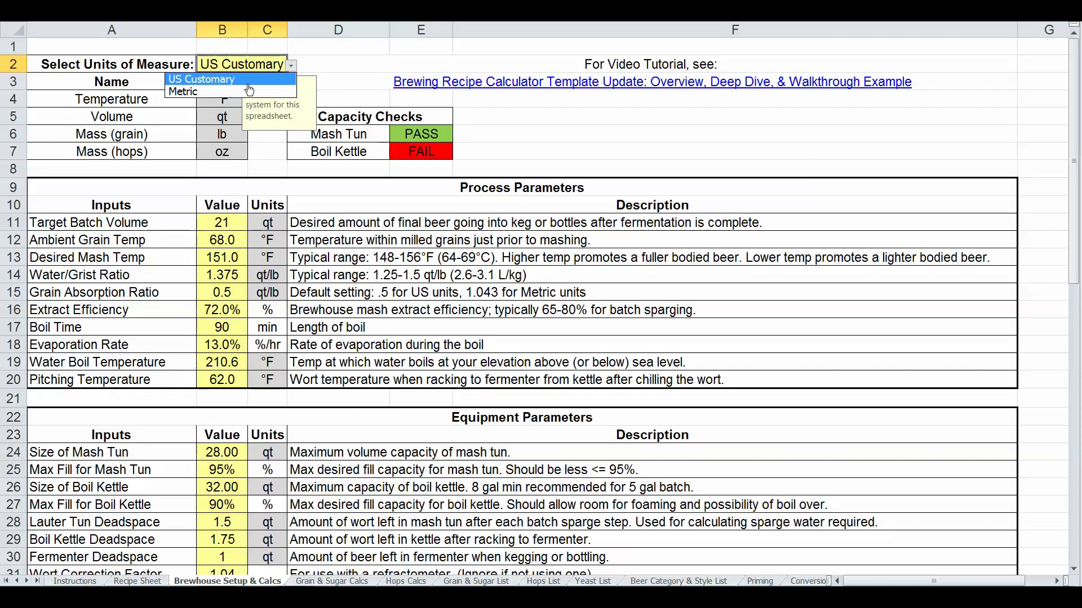
click(265, 92)
click(224, 99)
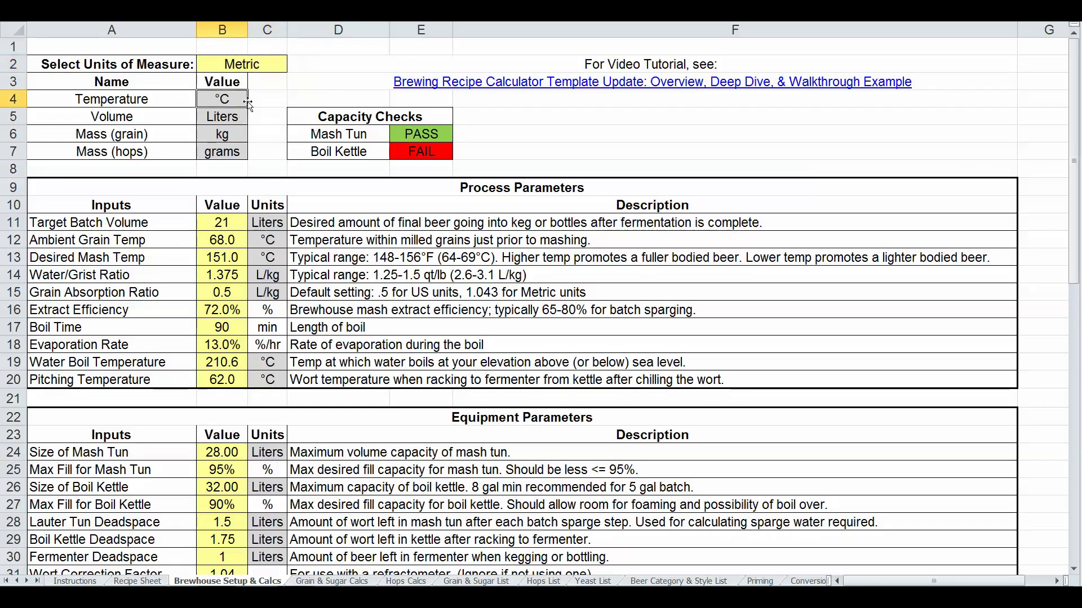
Check that the Recipe Sheet's yeast temperature range now reads 18–24 °C
click(138, 582)
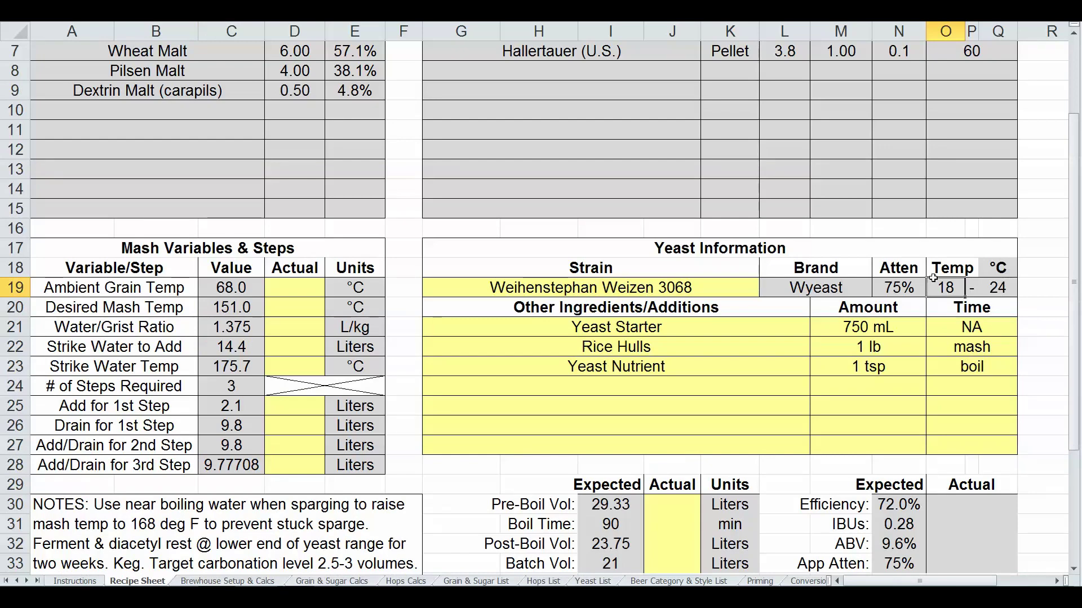
drag(935, 249, 969, 286)
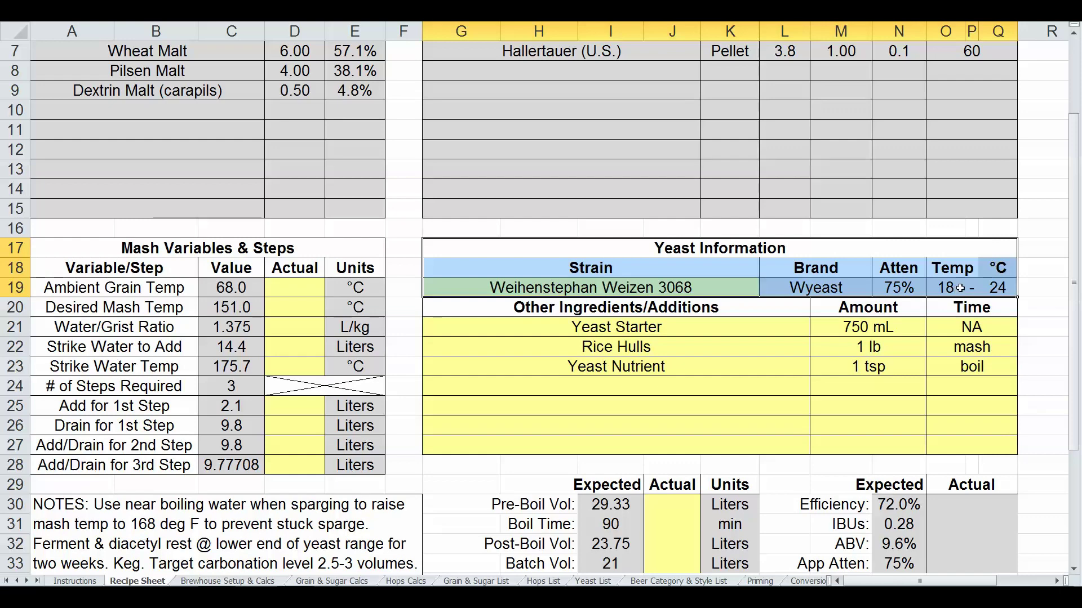
click(963, 269)
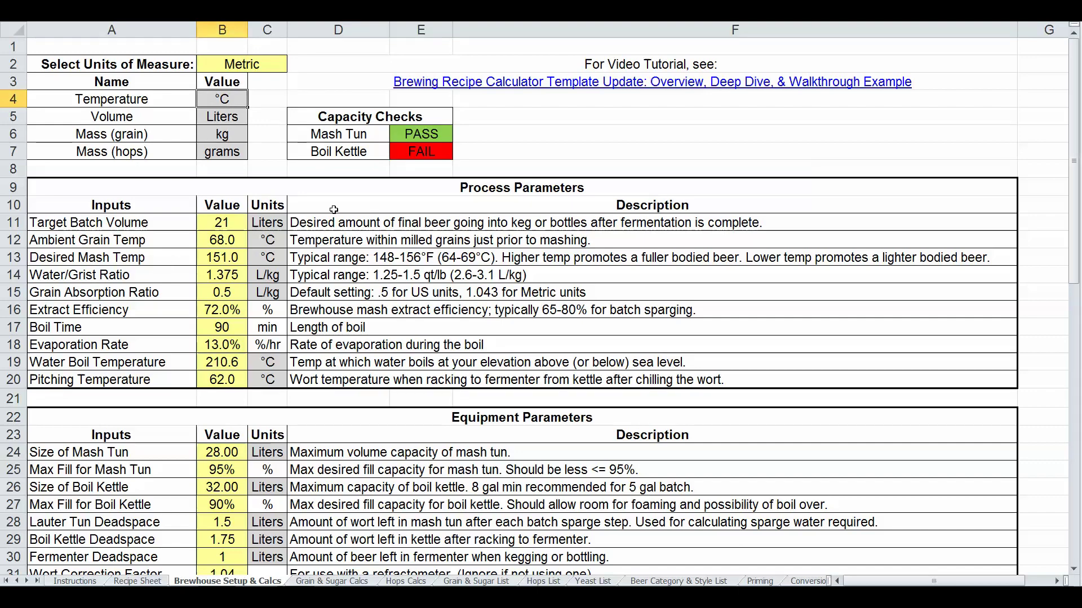
click(222, 99)
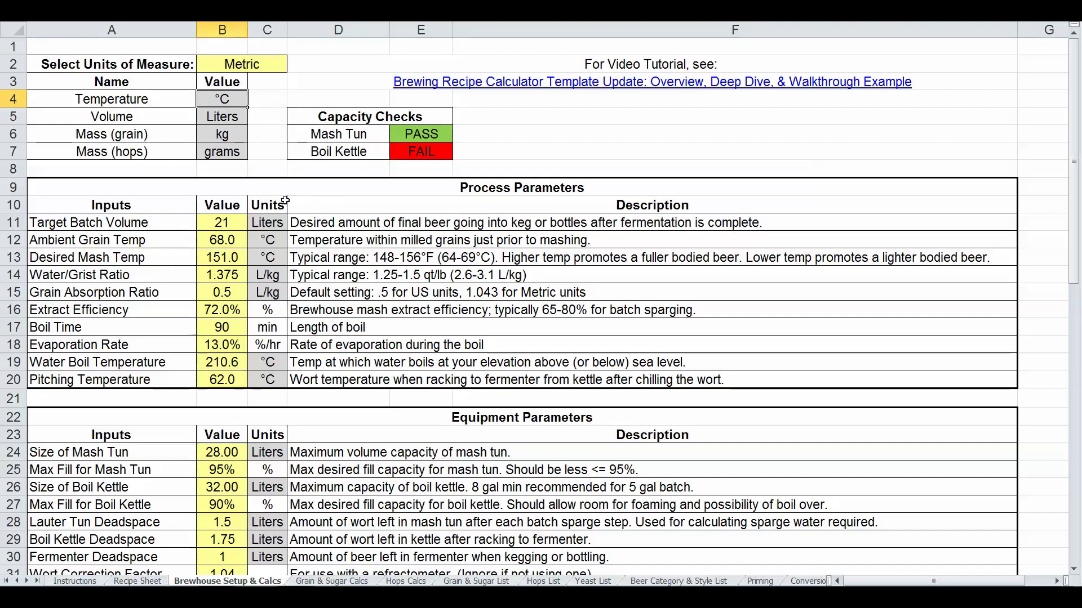
drag(364, 117, 433, 131)
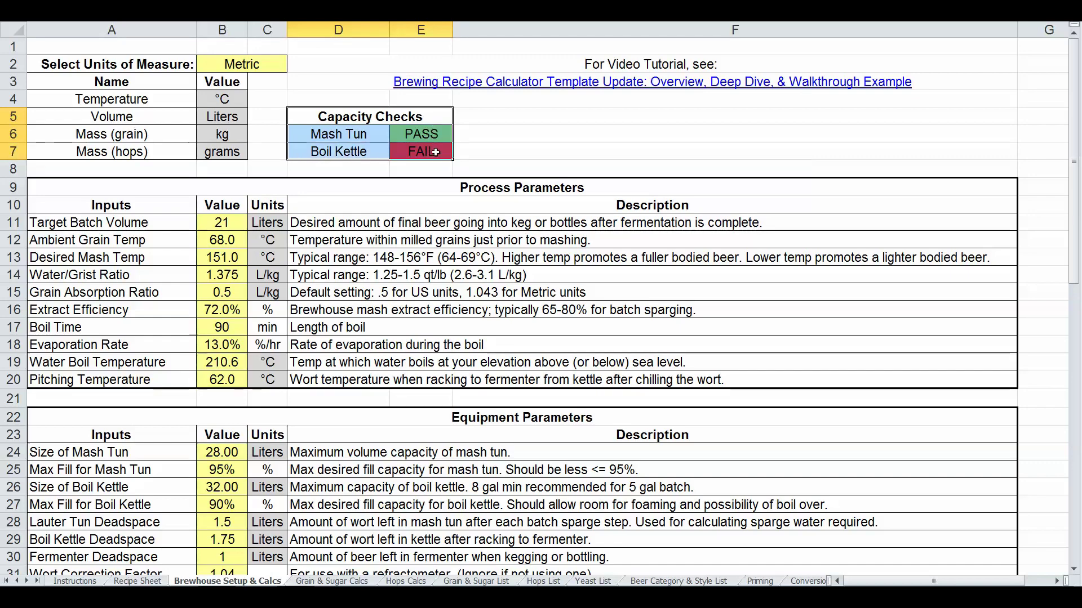
click(493, 126)
click(420, 150)
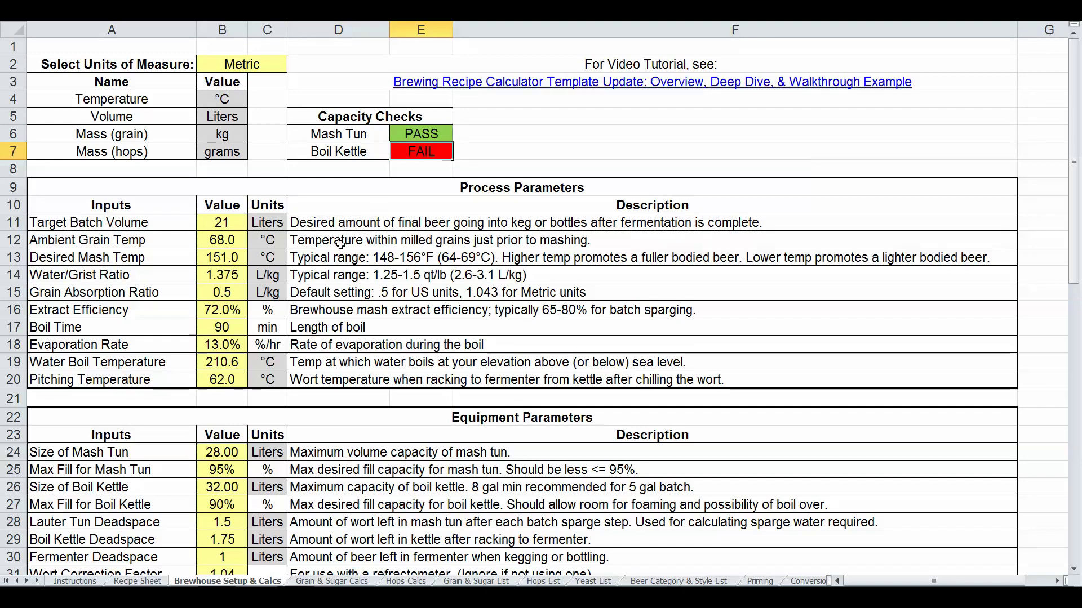
drag(443, 189, 434, 380)
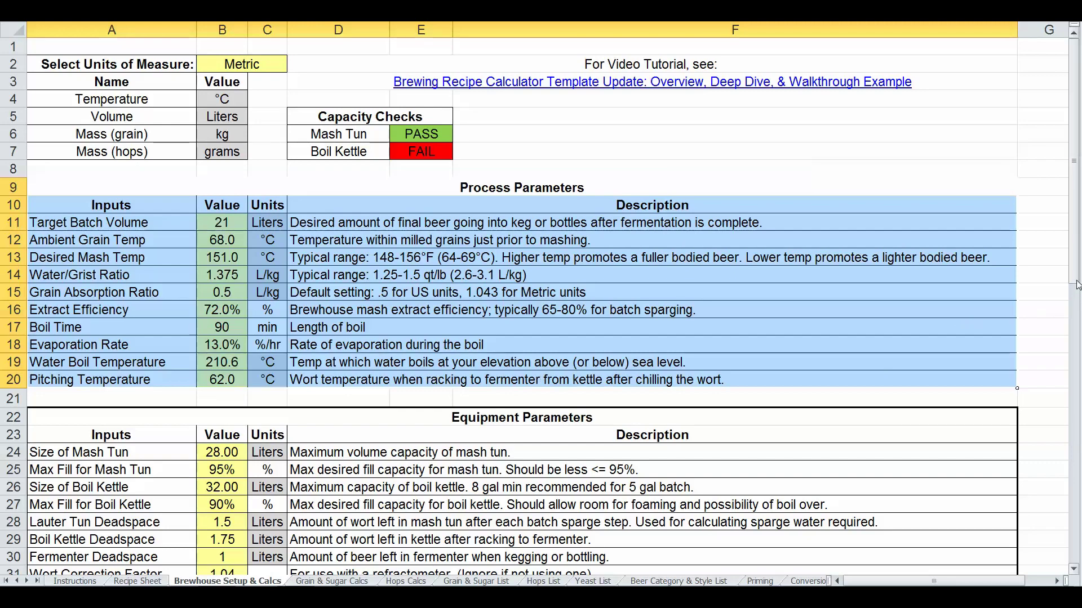
drag(1078, 280, 1078, 379)
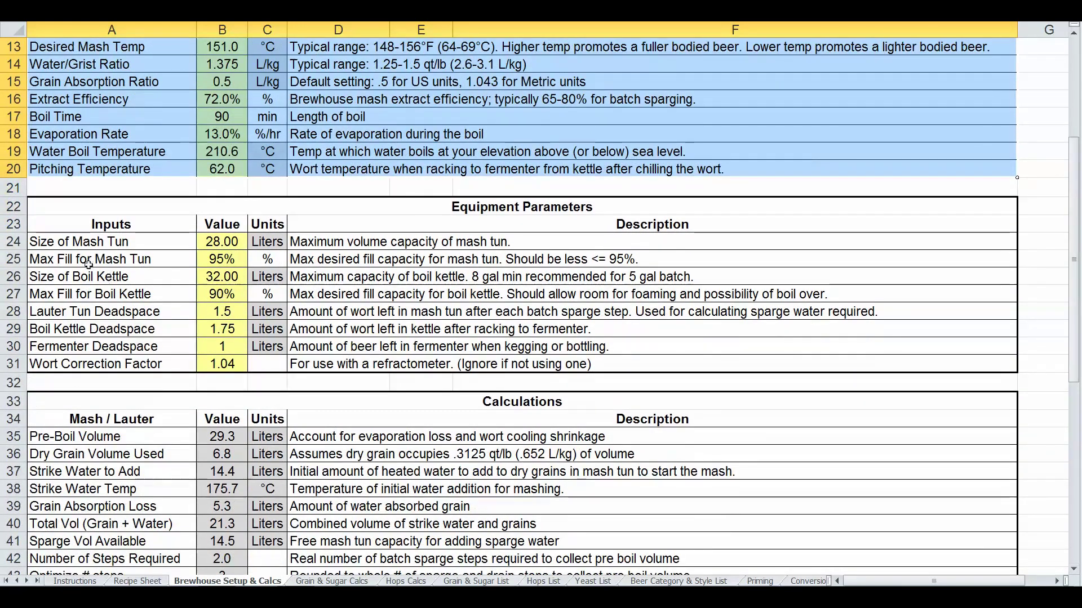
drag(123, 224, 429, 360)
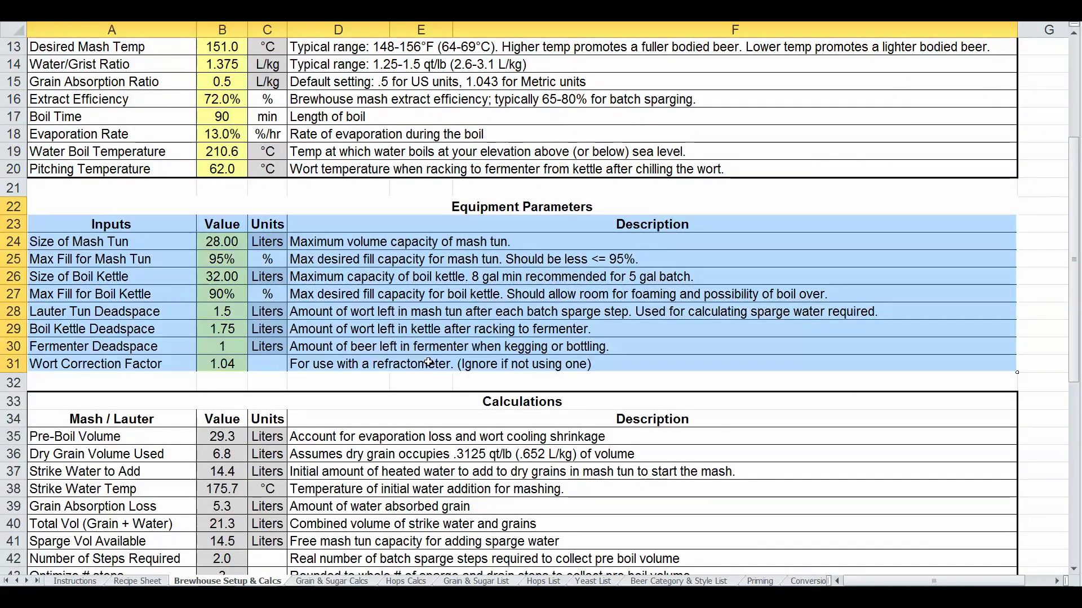
drag(1077, 288, 1078, 403)
click(377, 243)
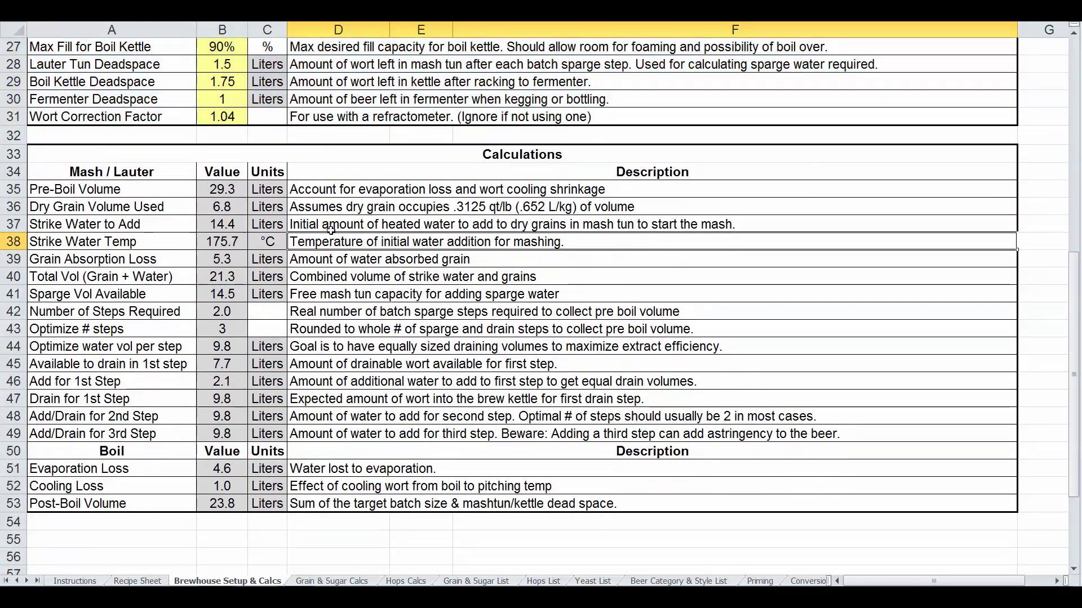
drag(71, 165, 721, 431)
drag(98, 451, 534, 486)
click(454, 361)
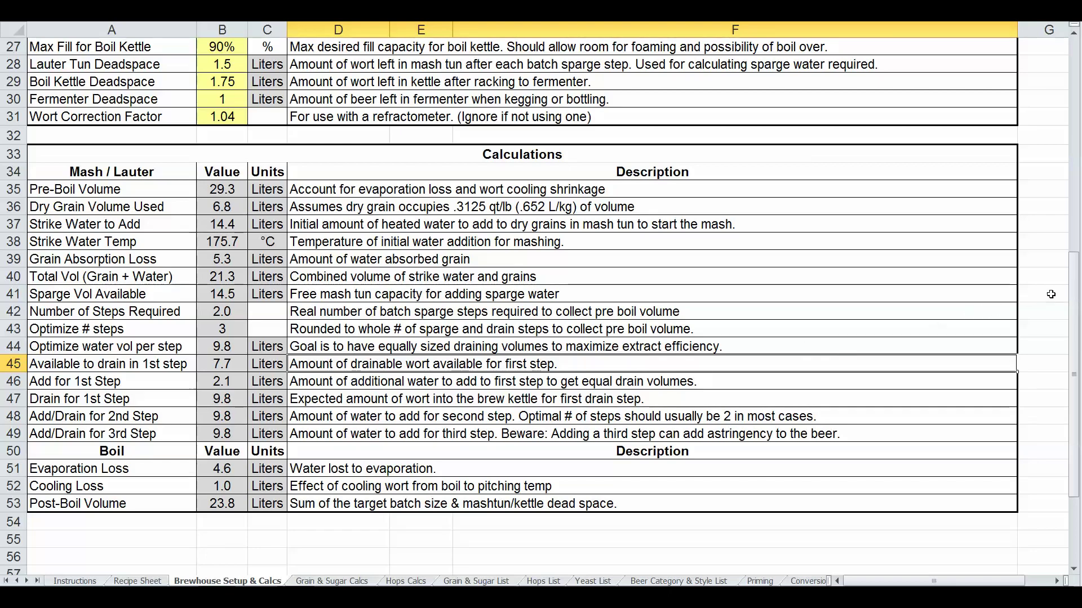
drag(1076, 301, 1076, 110)
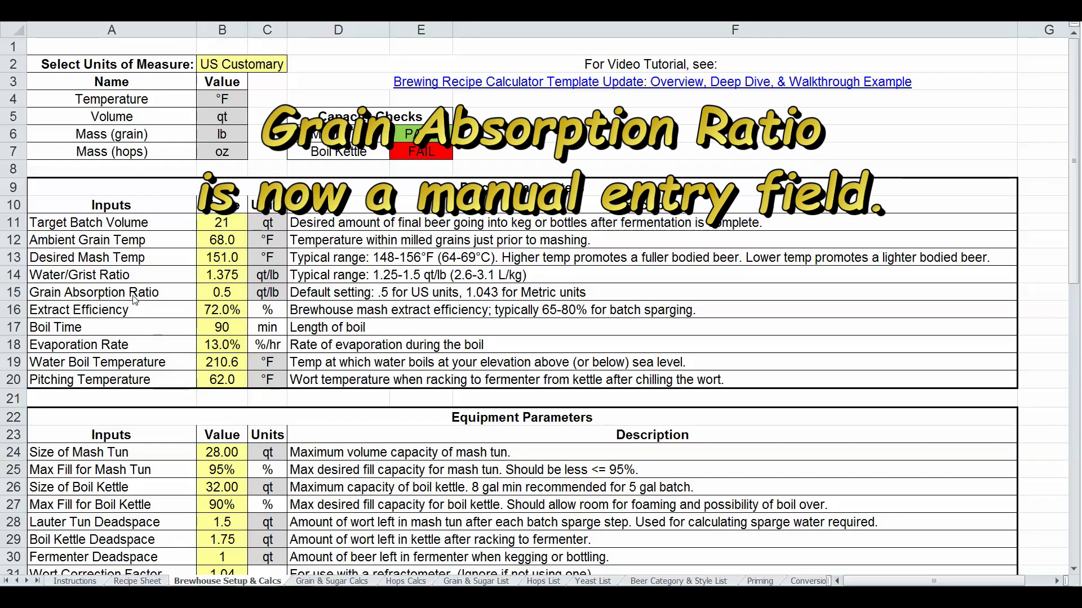
Highlight the Grain Absorption Ratio row and select its manual value 0.5
click(18, 292)
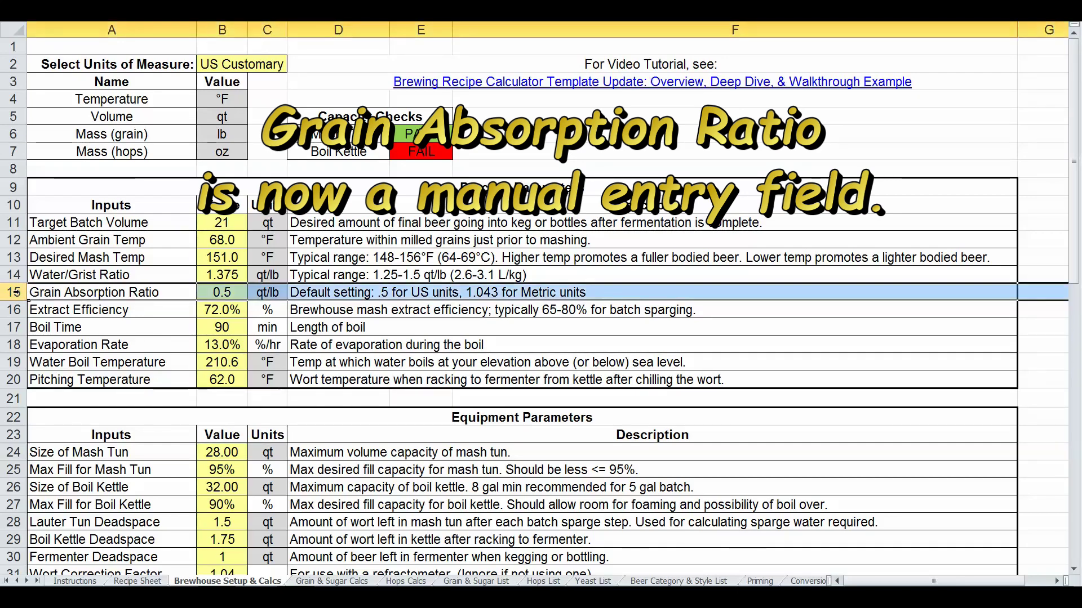
click(236, 294)
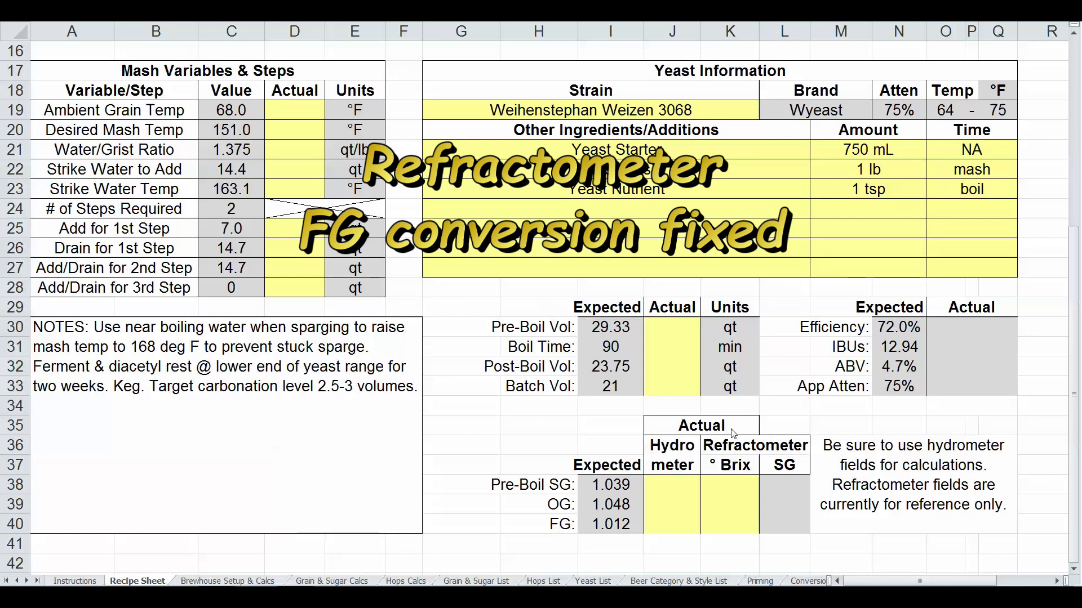
Inspect the refractometer Pre-Boil, OG and FG SG cells and their note
drag(744, 445, 854, 488)
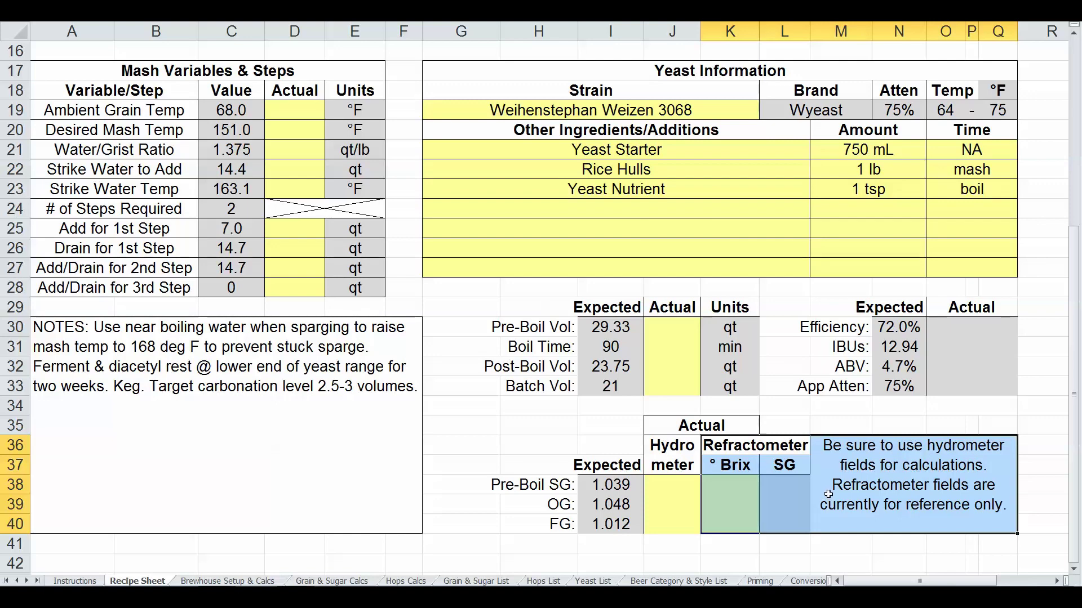
click(793, 486)
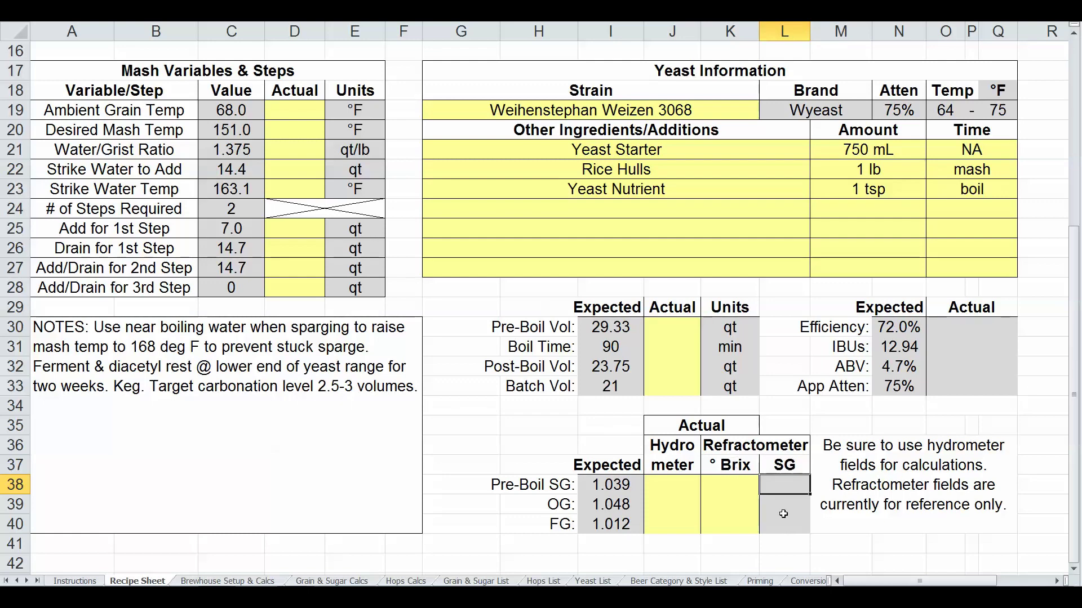
click(549, 527)
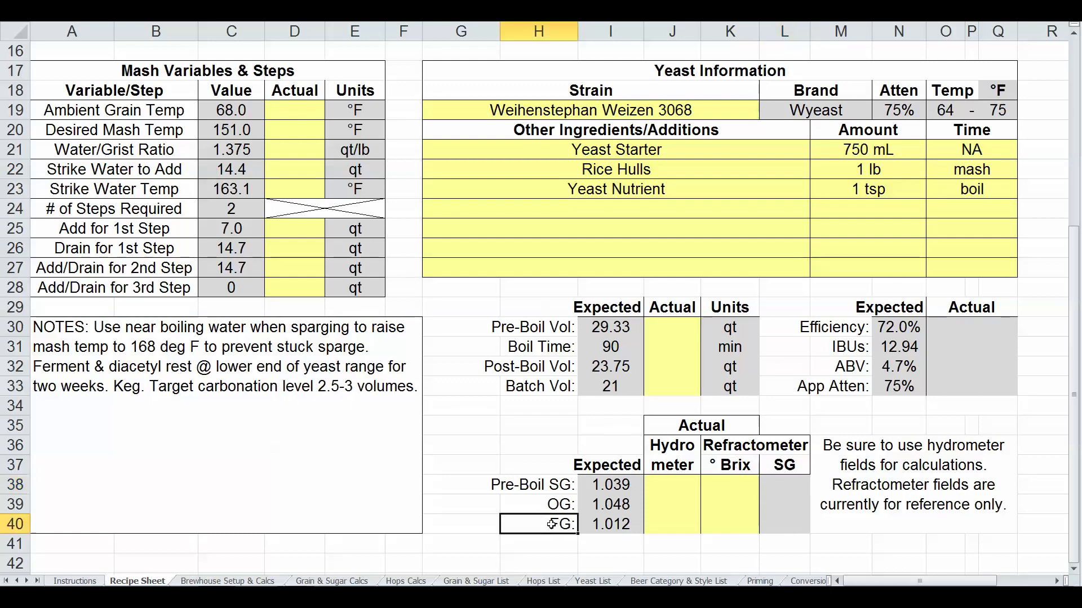
click(789, 527)
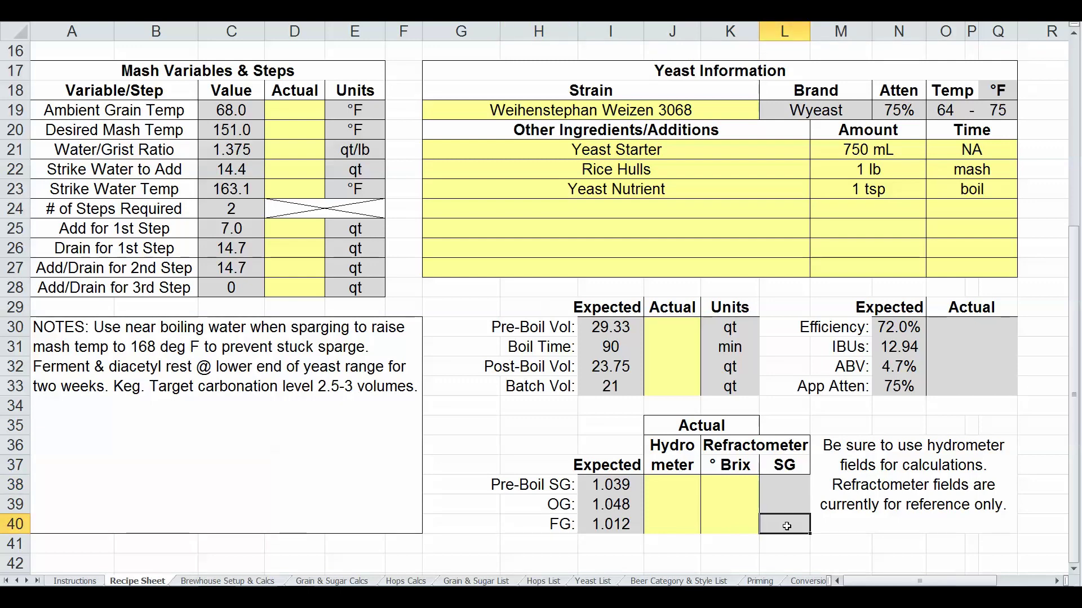
click(788, 504)
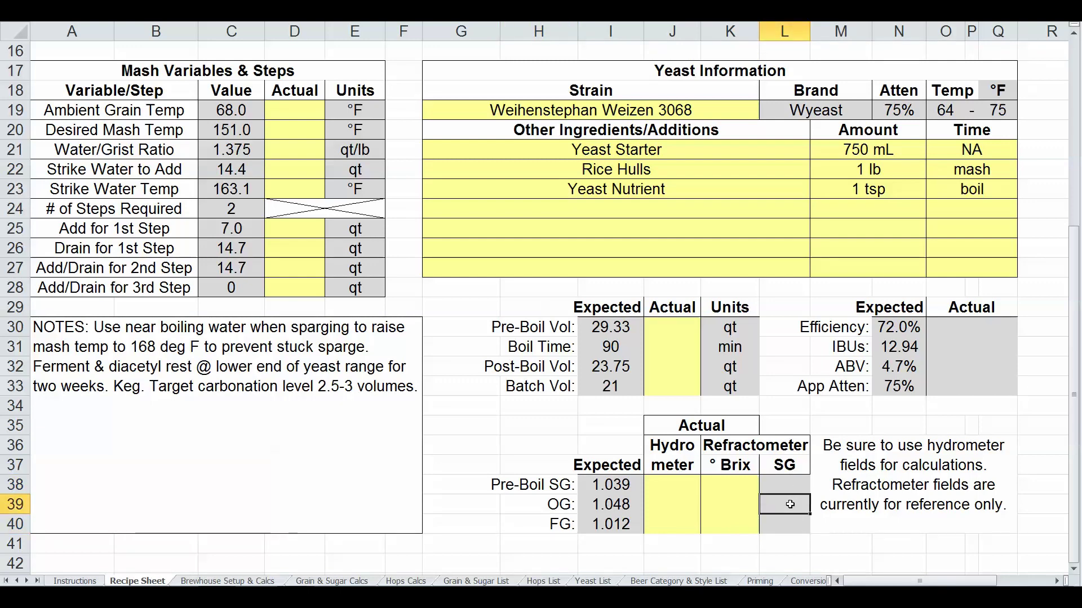
click(789, 524)
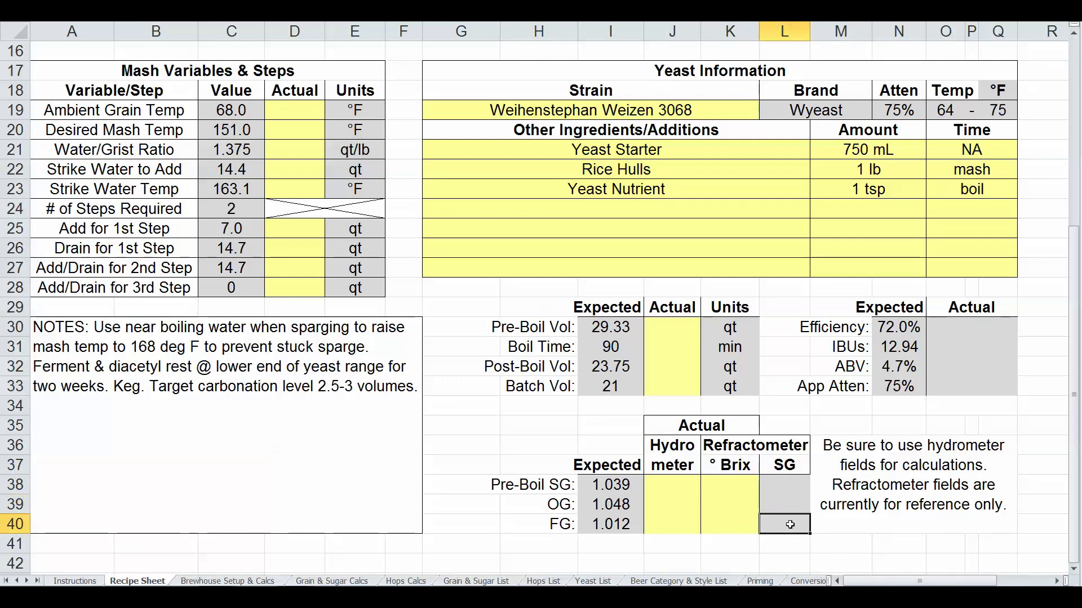
click(787, 483)
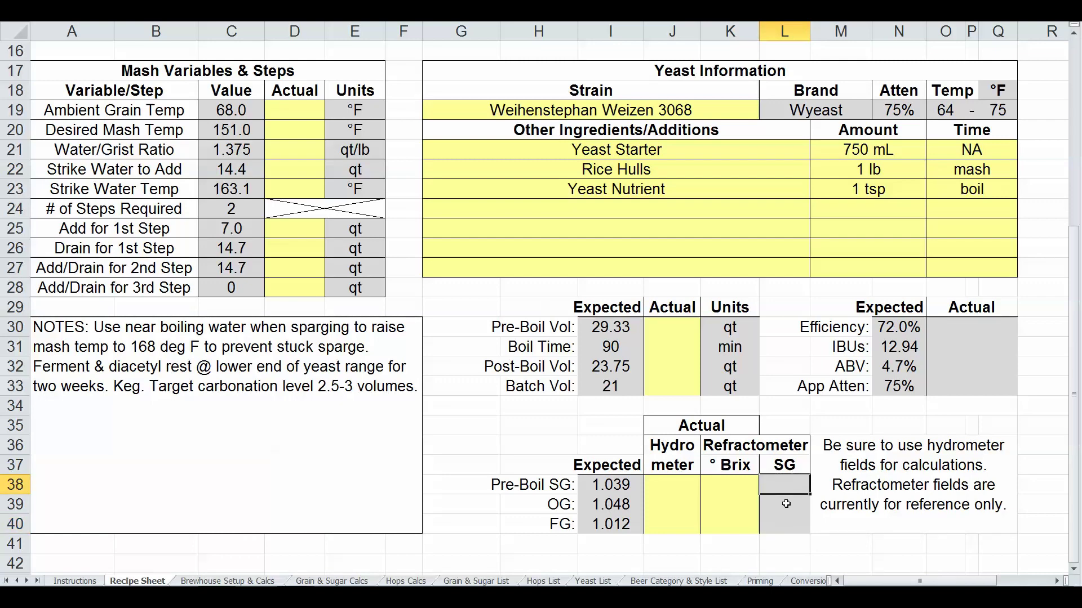
click(790, 483)
click(789, 503)
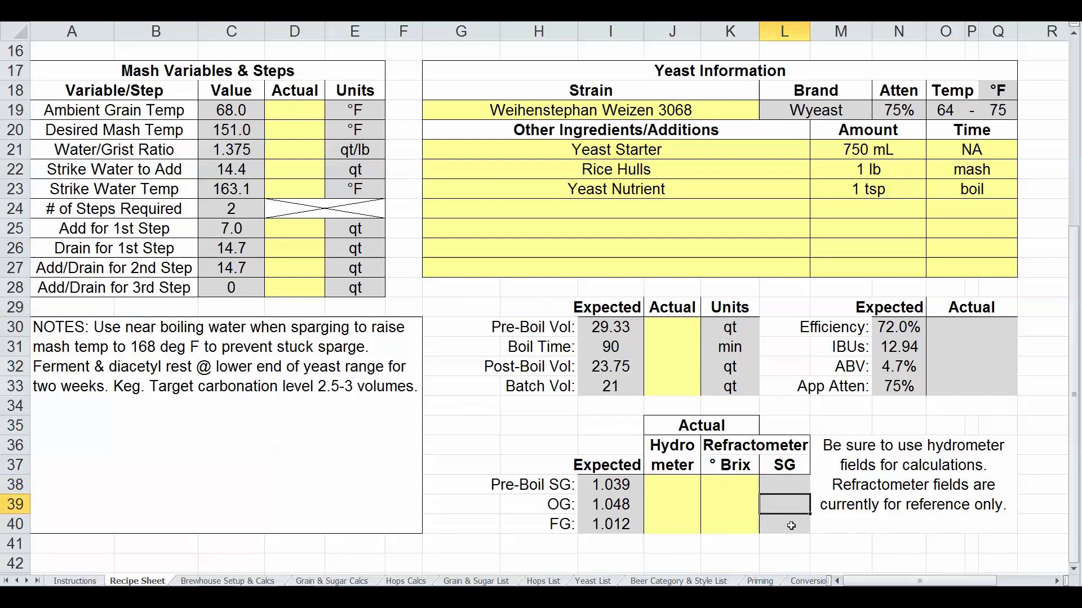
click(791, 525)
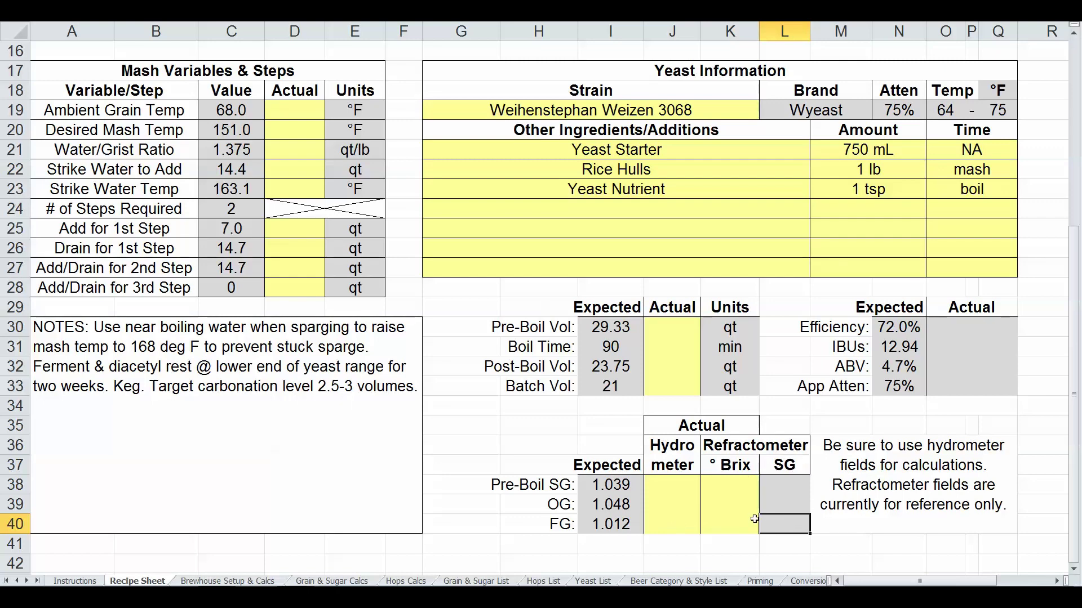
Compare the refractometer FG with expected FG 1.012 and the empty hydrometer FG
click(640, 523)
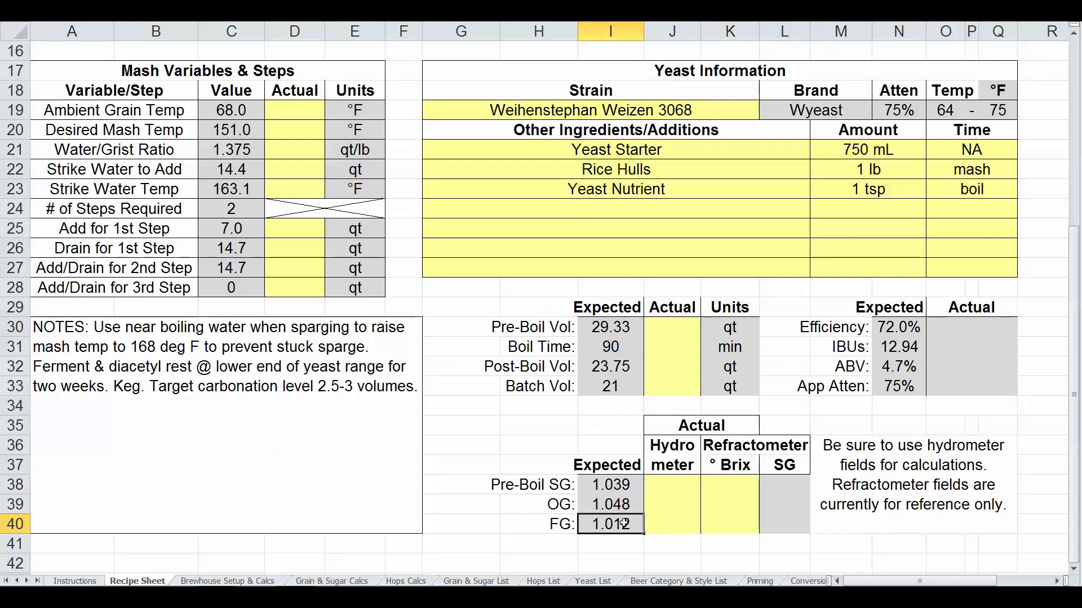
click(682, 522)
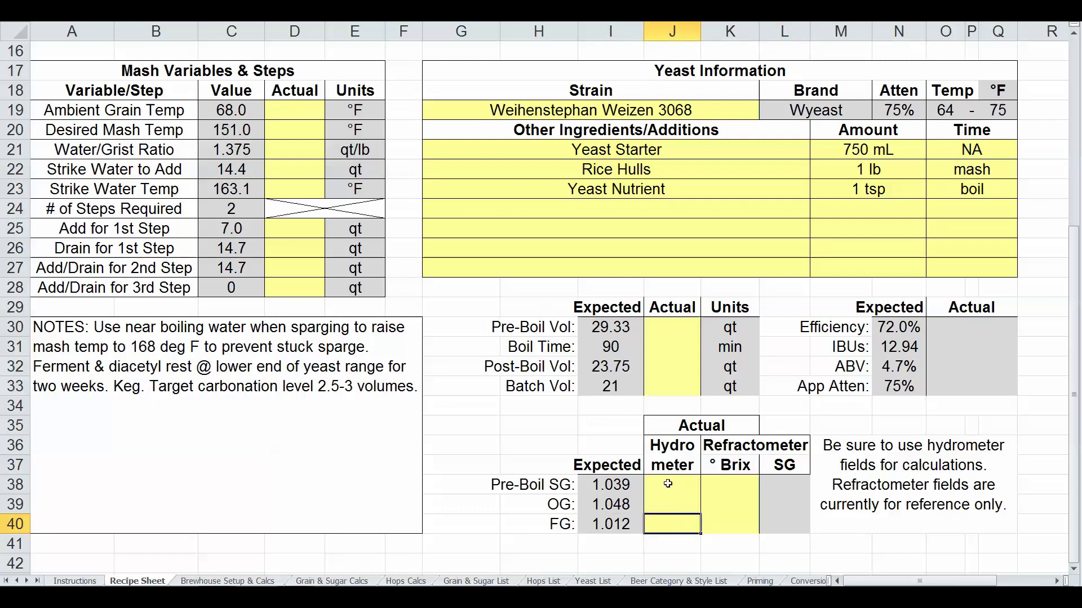
click(775, 524)
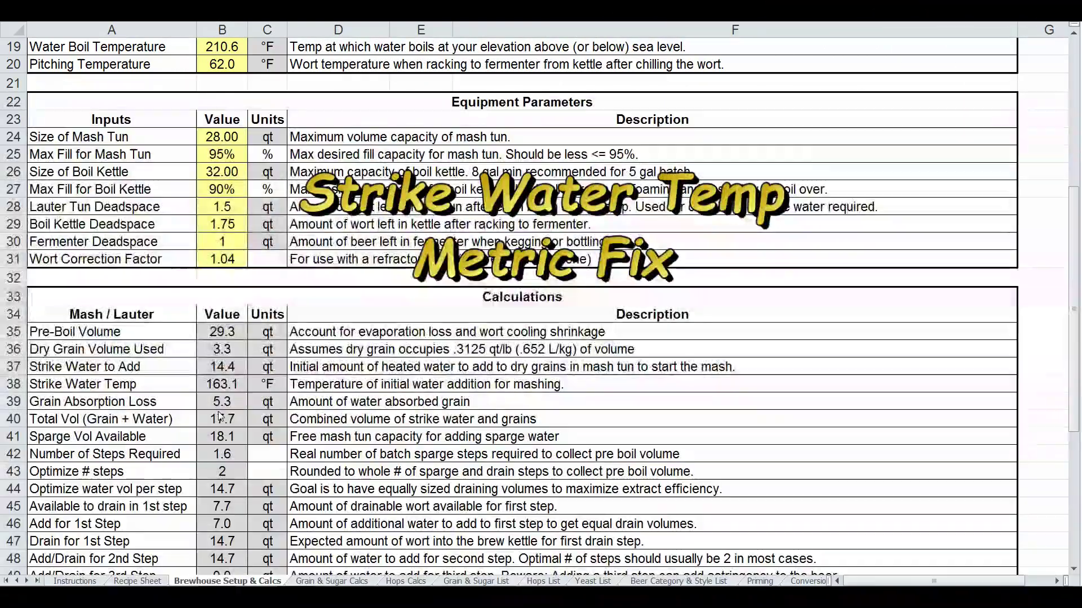
click(232, 386)
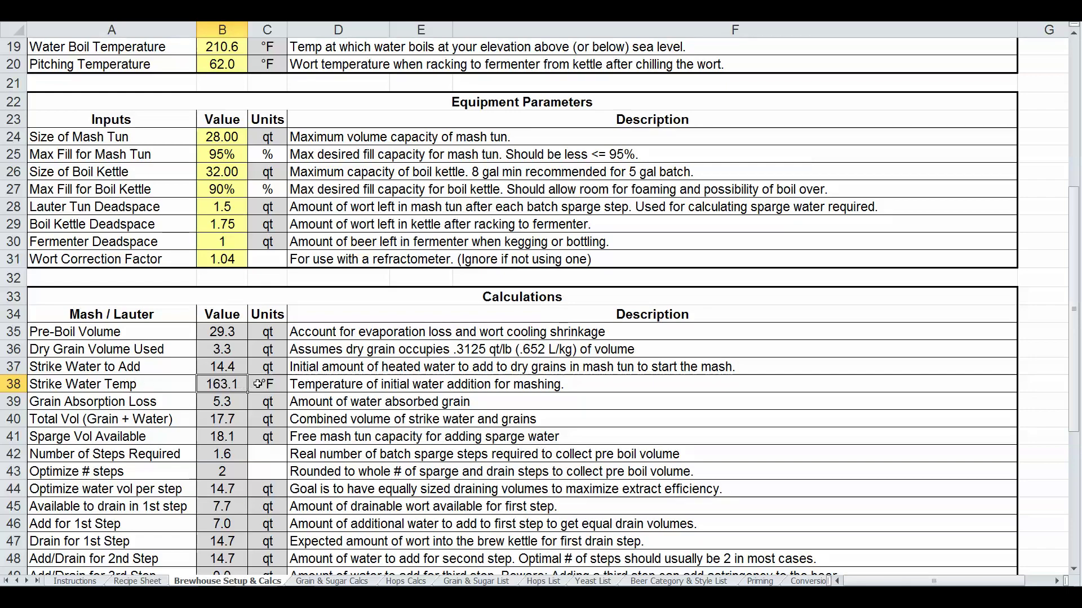
click(22, 383)
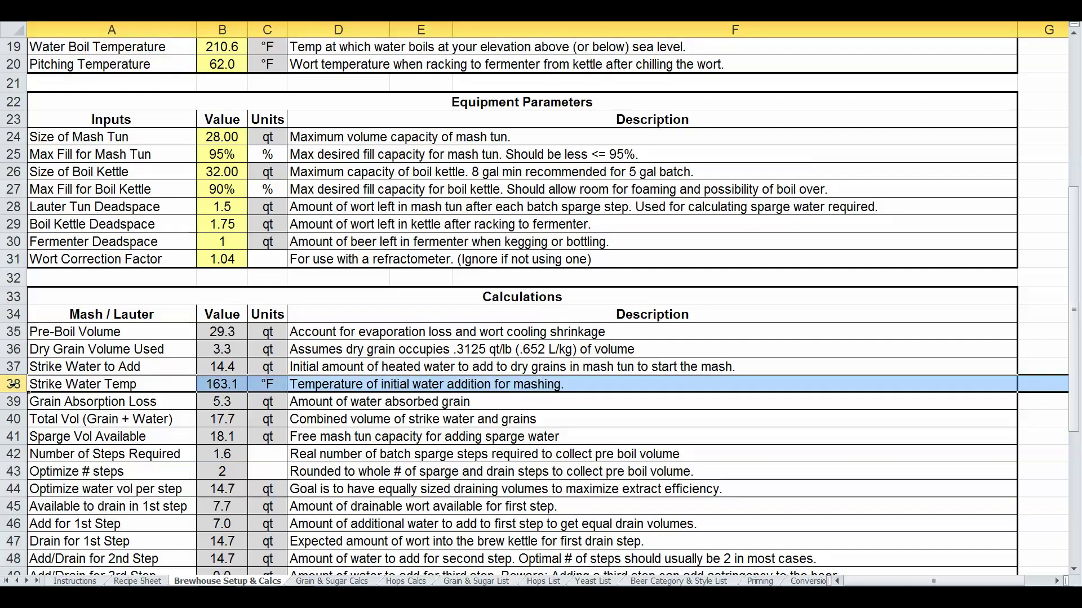
click(226, 384)
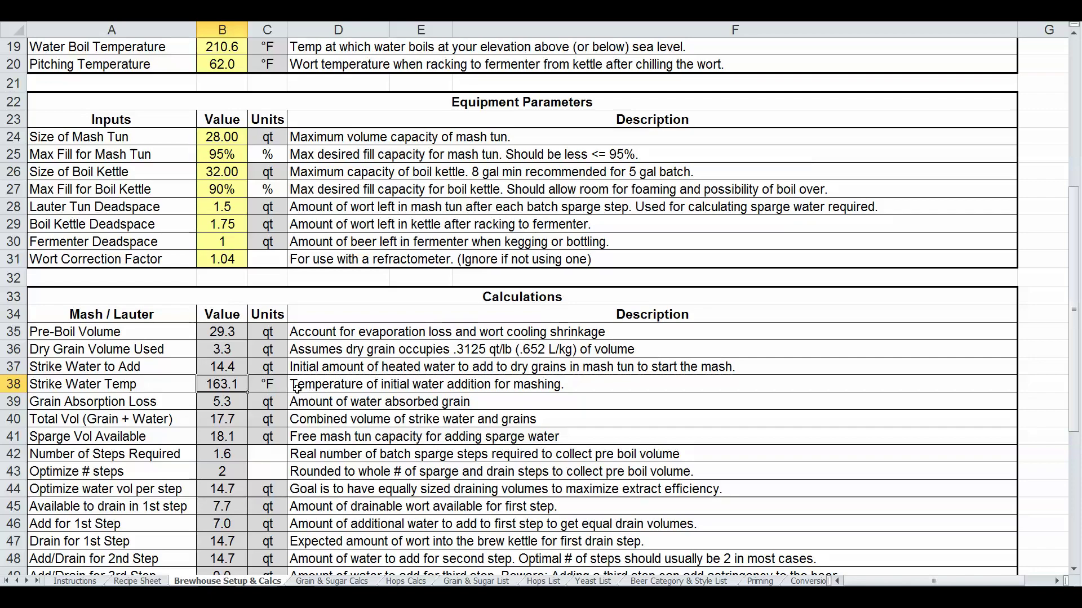
click(311, 387)
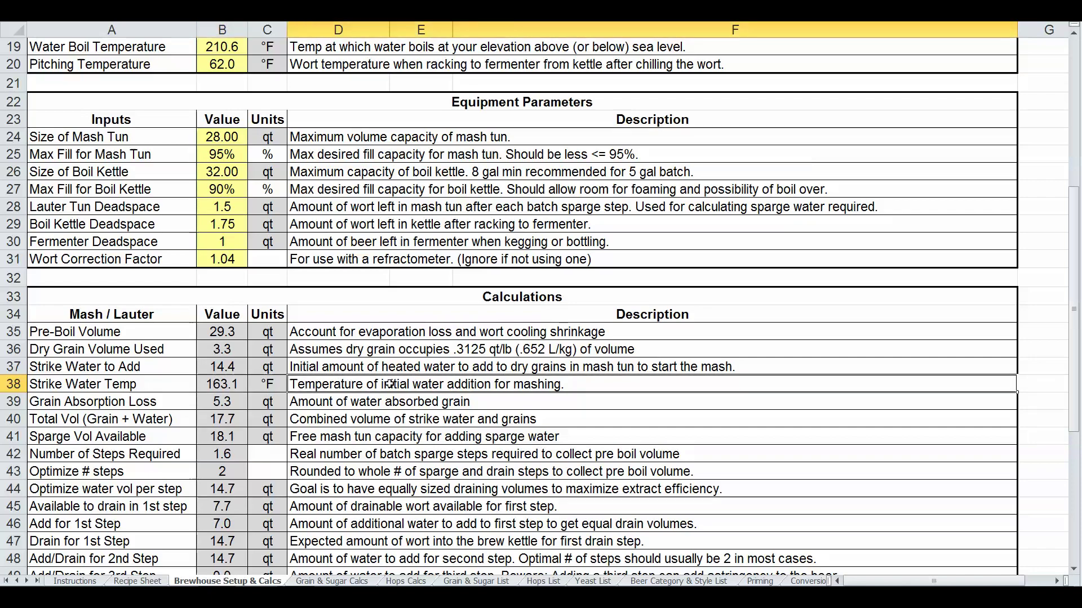